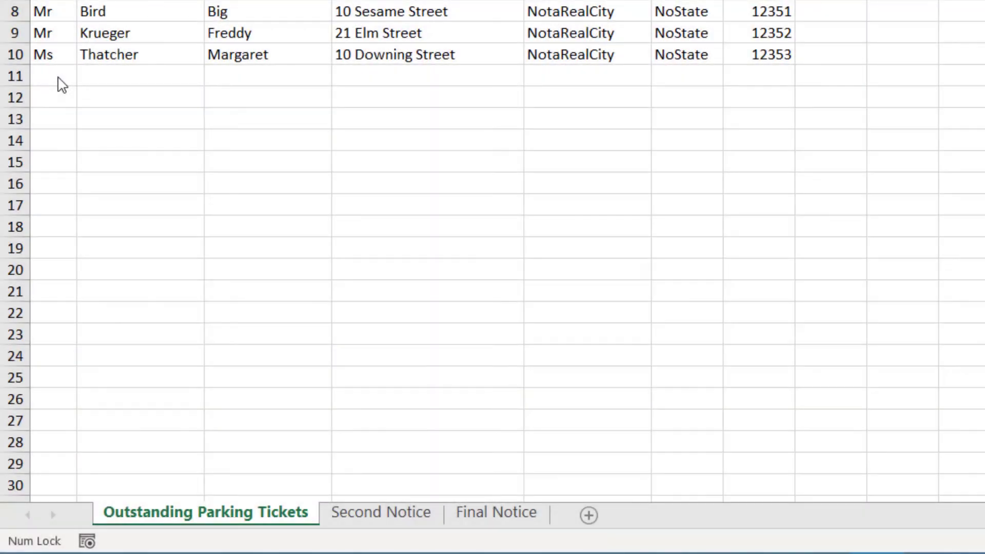
left_click(57, 77)
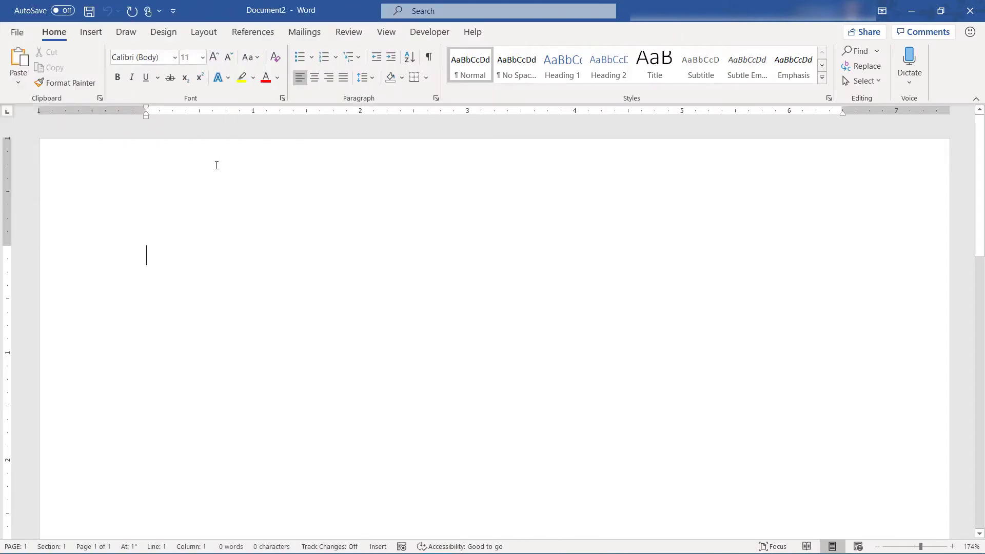
Set up the blank document as an envelope mail merge with envelope size 10 (4 1/8 x 9 1/2 in)
left_click(312, 32)
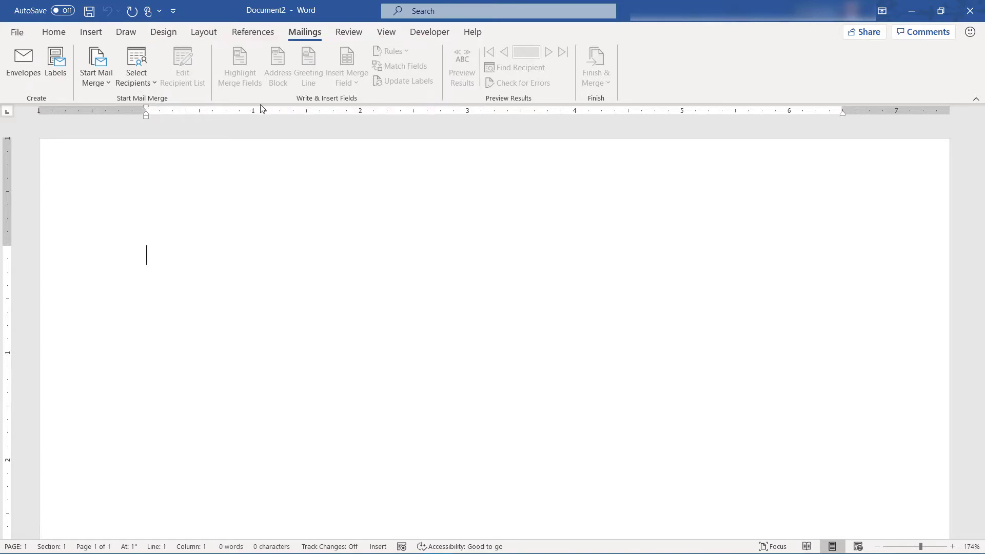
left_click(106, 82)
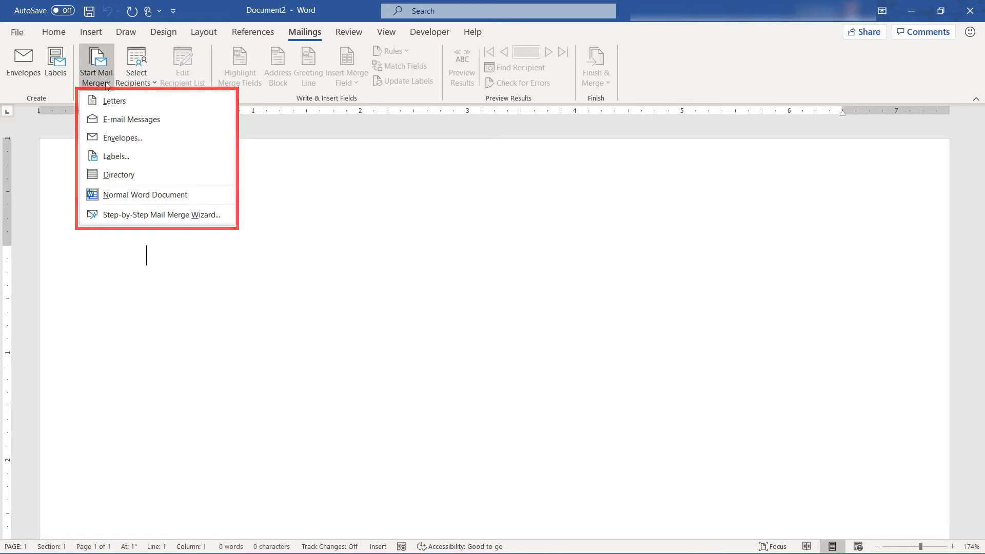
left_click(145, 138)
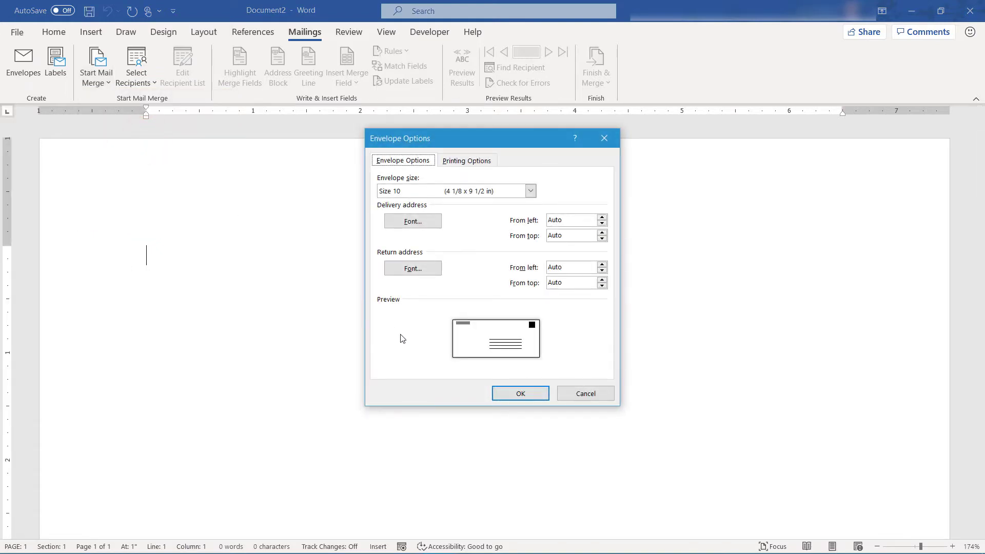
left_click(508, 394)
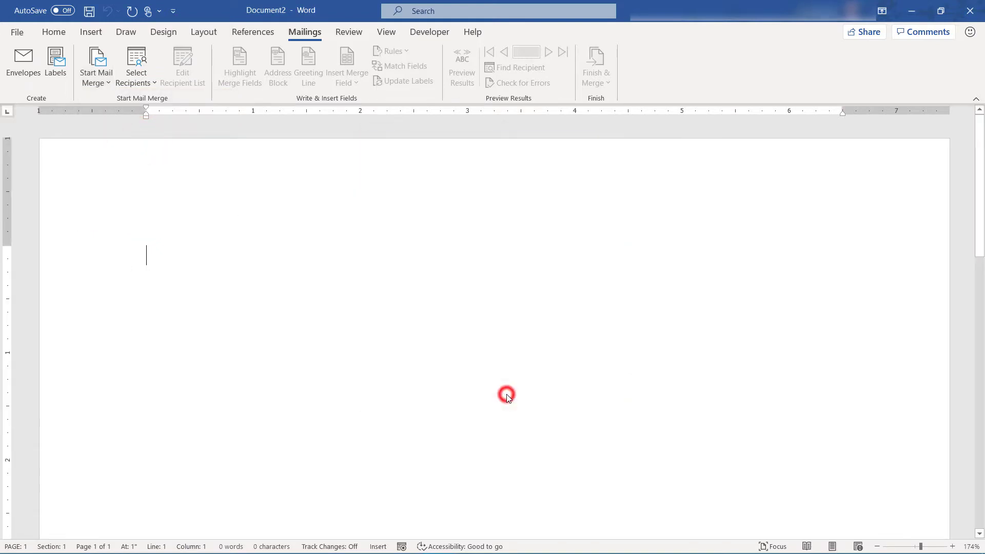
Use the 'Outstanding Parking Tickets$' table of the existing Mail Merge in Excel.xlsx list as recipients, with column headers, and accept all listed recipients
left_click(142, 63)
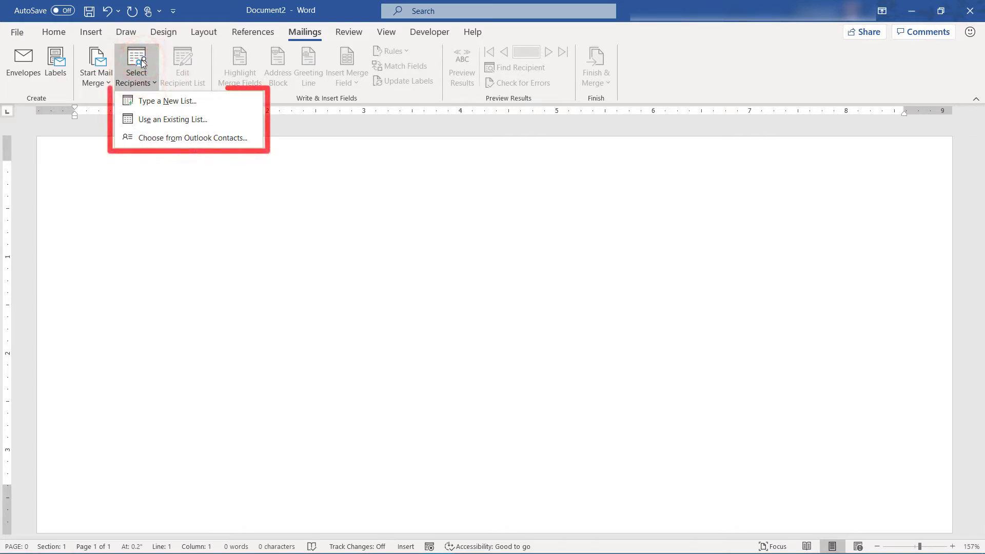
left_click(227, 123)
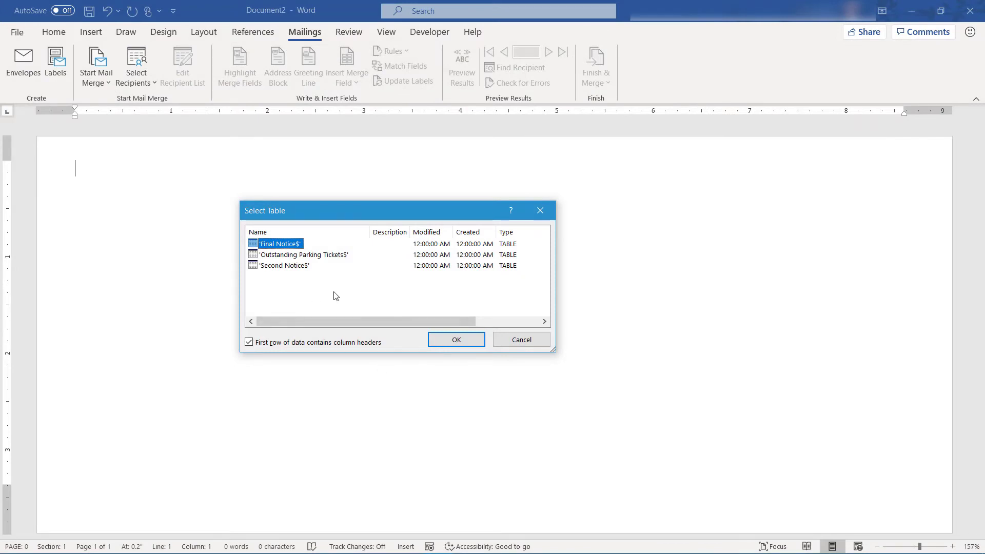
left_click(333, 255)
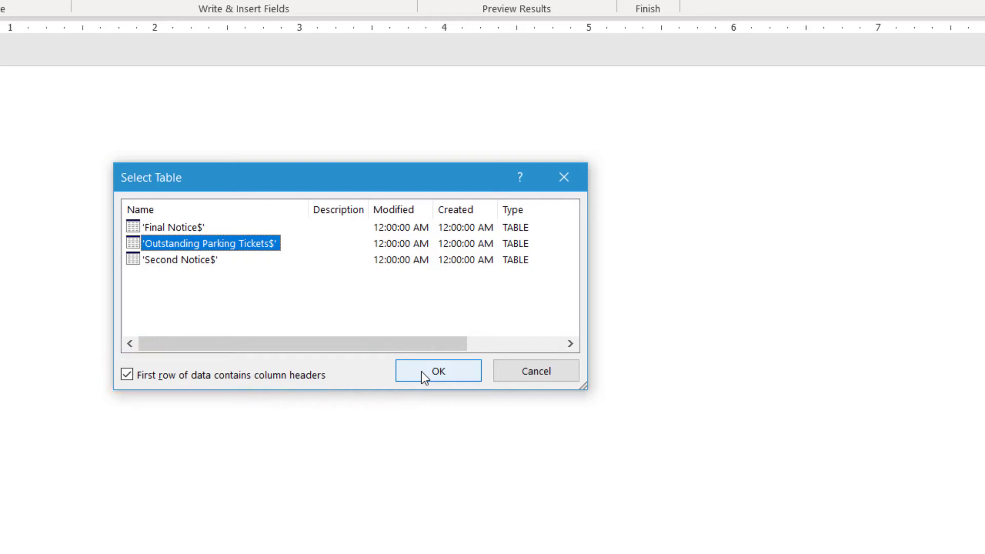
left_click(421, 371)
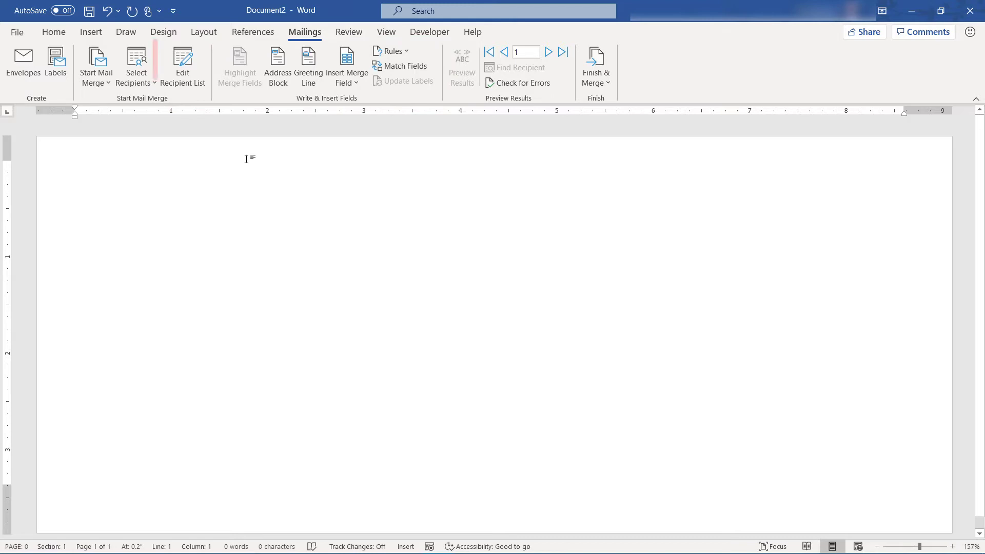
left_click(179, 62)
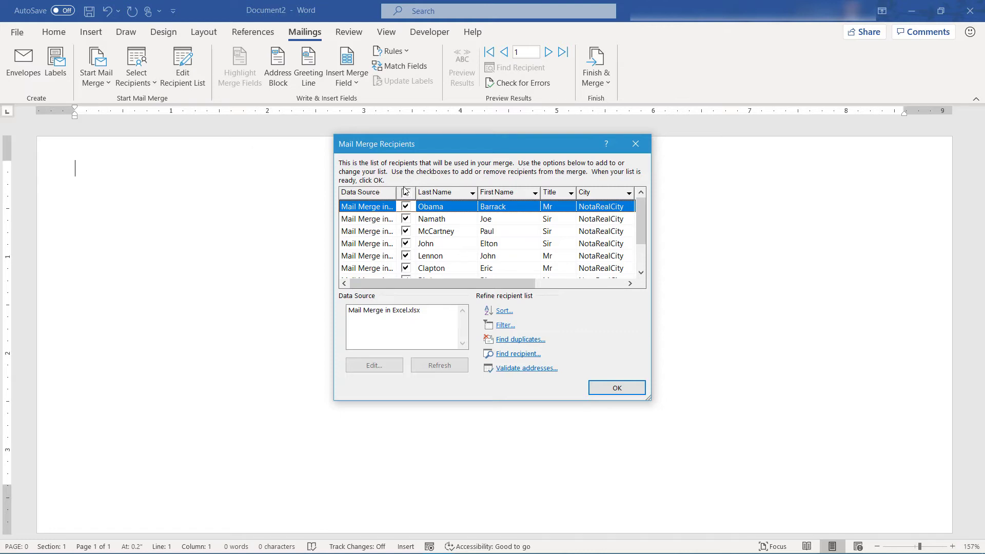
left_click(595, 391)
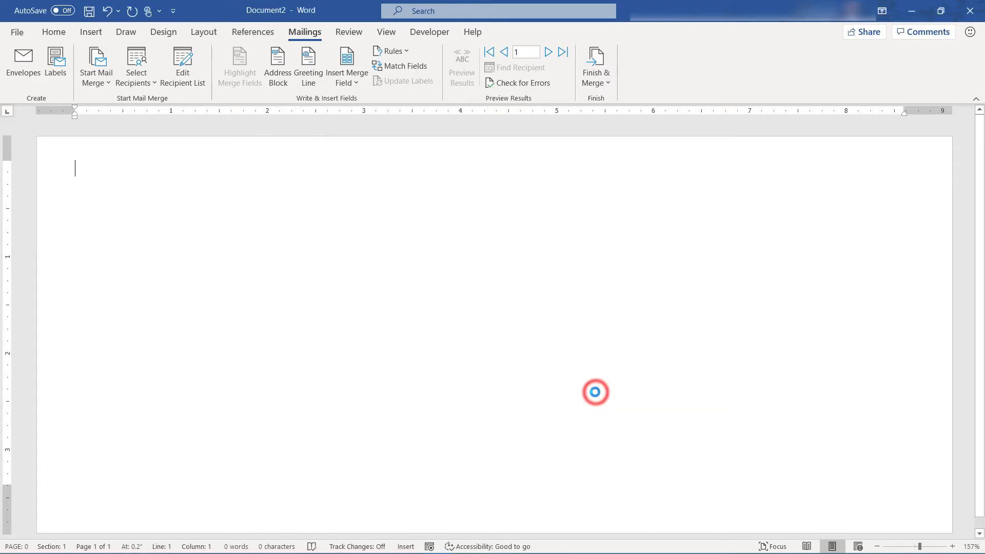
Insert the First_Name and Last_Name merge fields separated by a space, with the Mailing_Address field after a line break below them
left_click(347, 82)
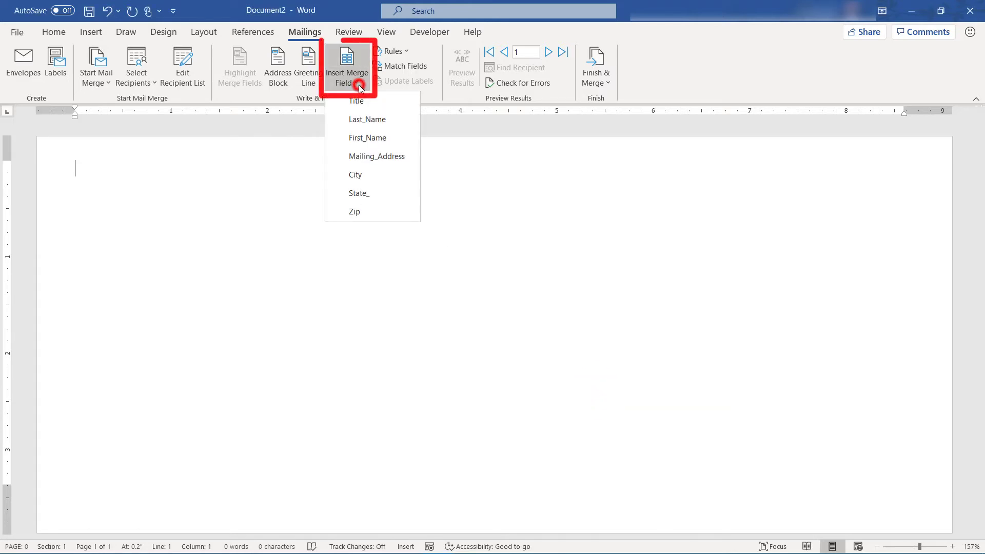
left_click(384, 140)
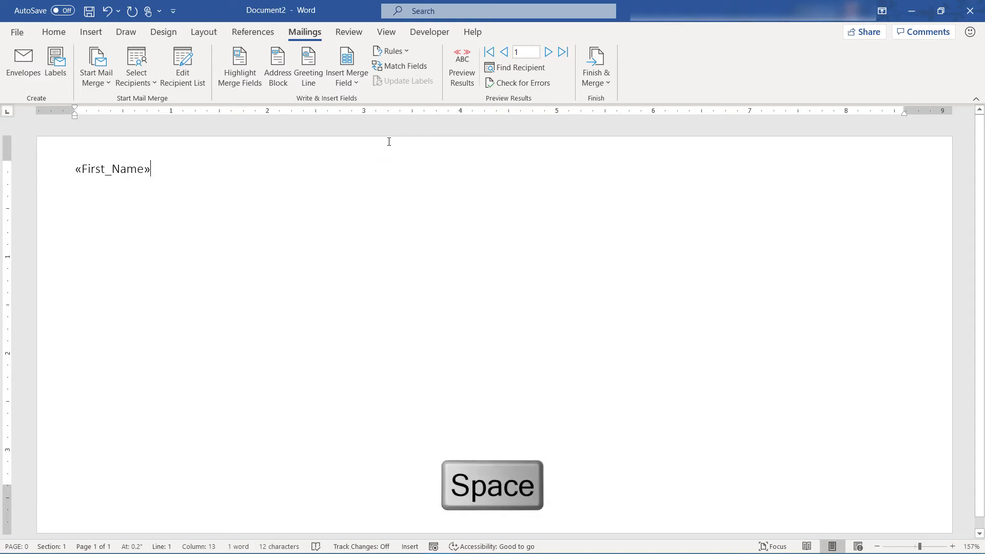
left_click(357, 83)
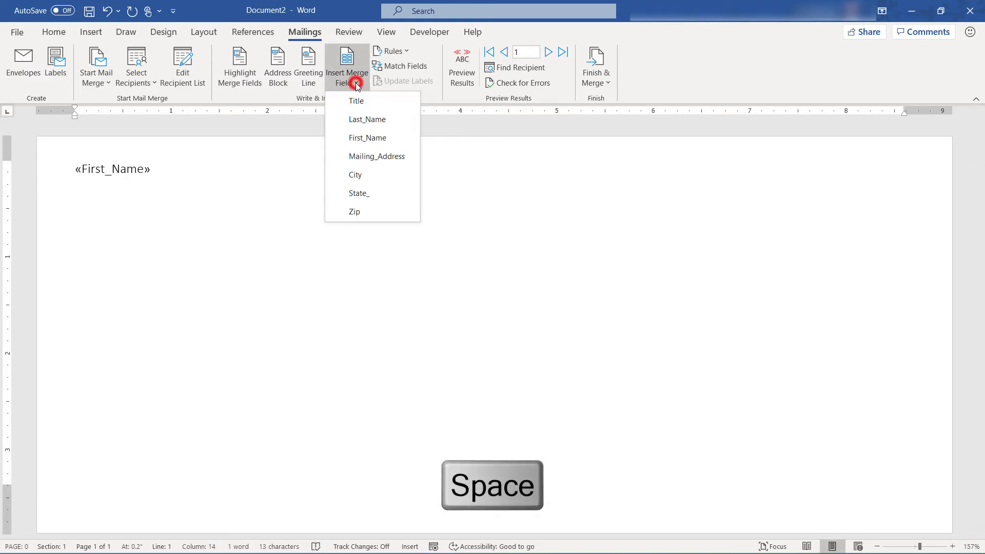
left_click(399, 120)
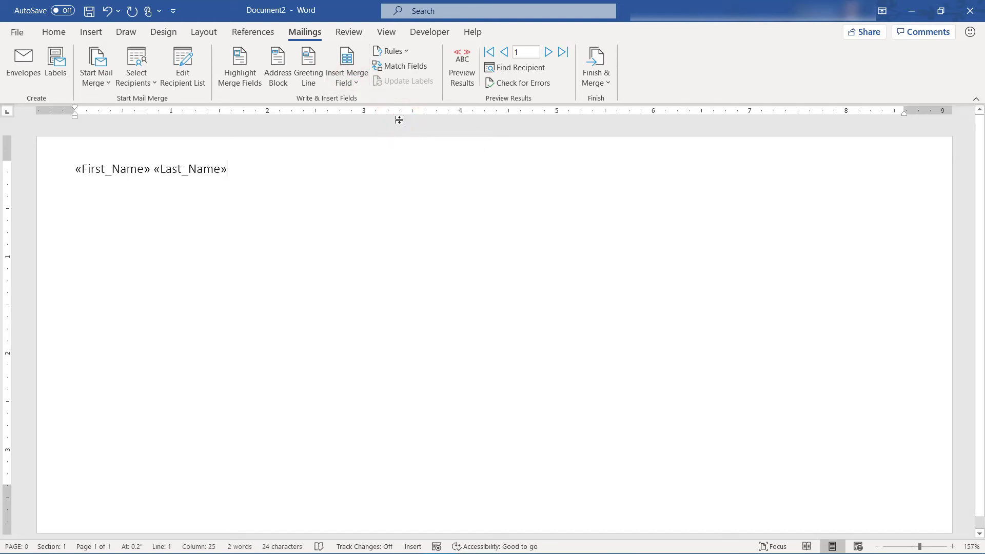
key("shift+Return")
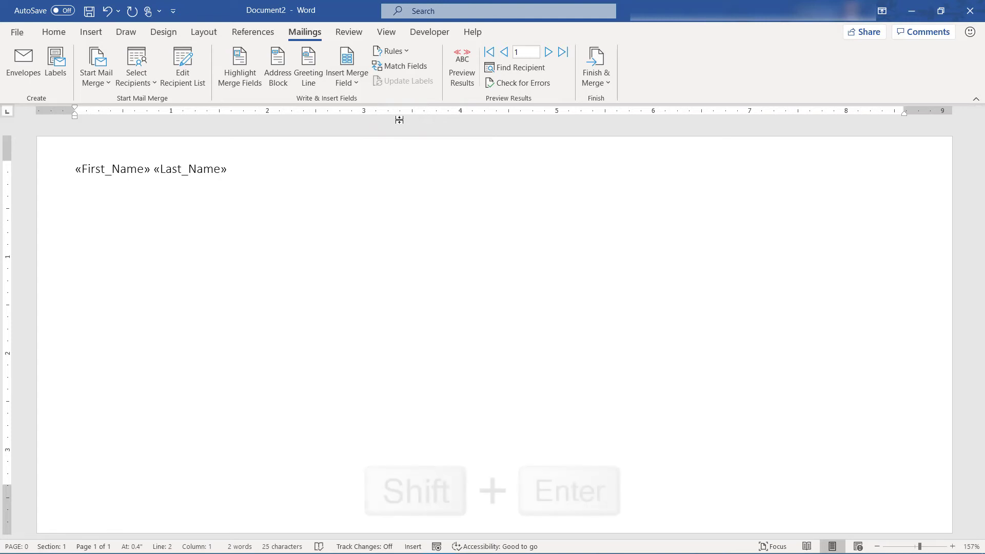
left_click(362, 85)
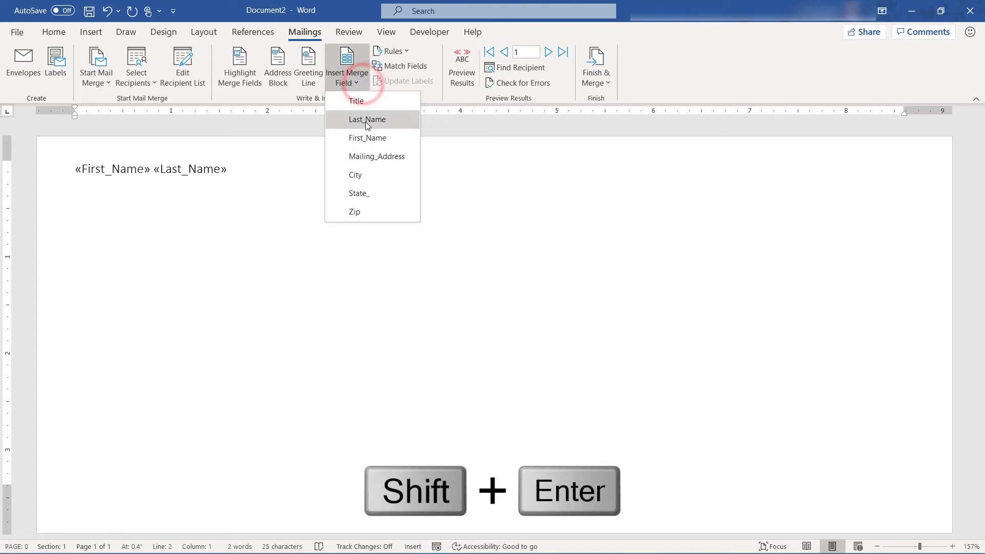
left_click(383, 157)
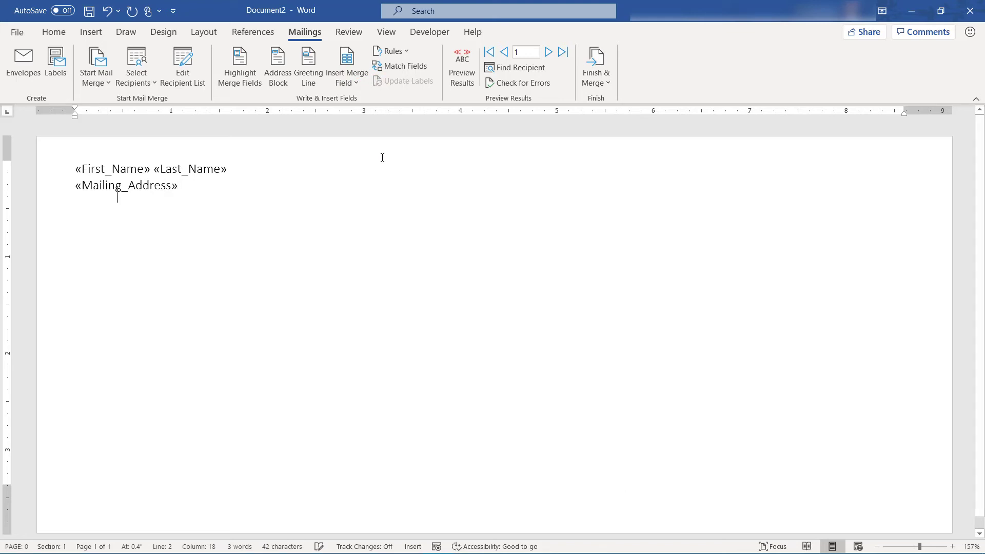
Add a third address line with the City, State_ and Zip merge fields separated by spaces
key("shift+Return")
left_click(358, 83)
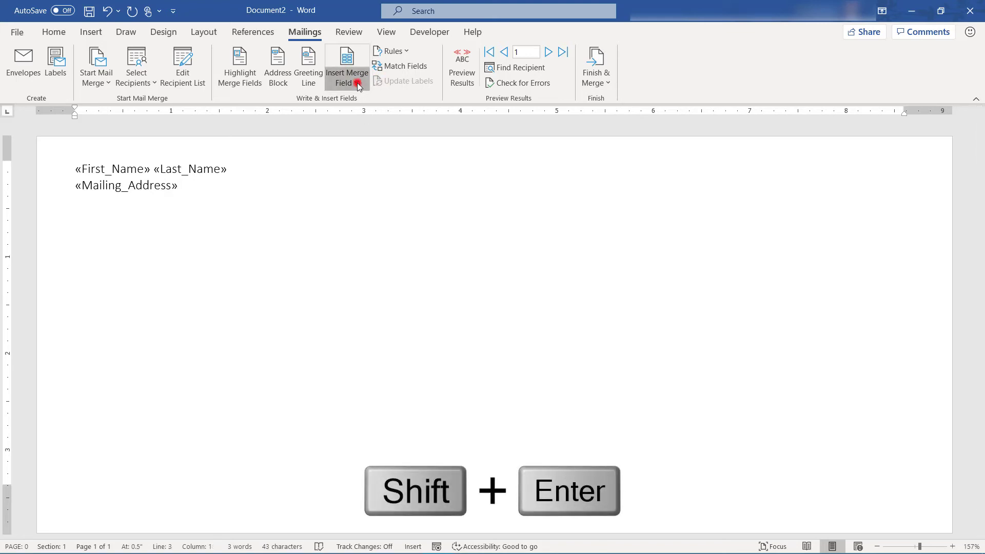
left_click(370, 177)
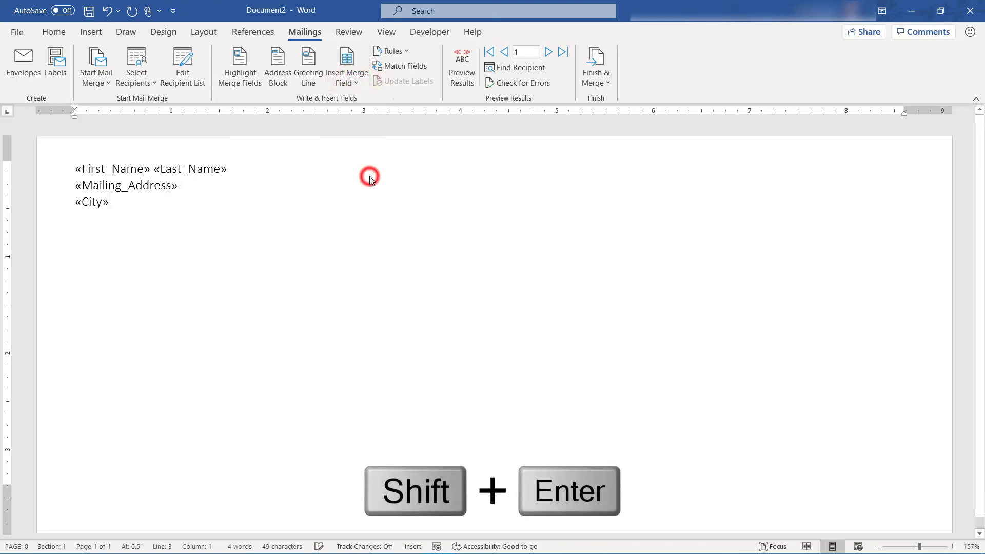
left_click(357, 83)
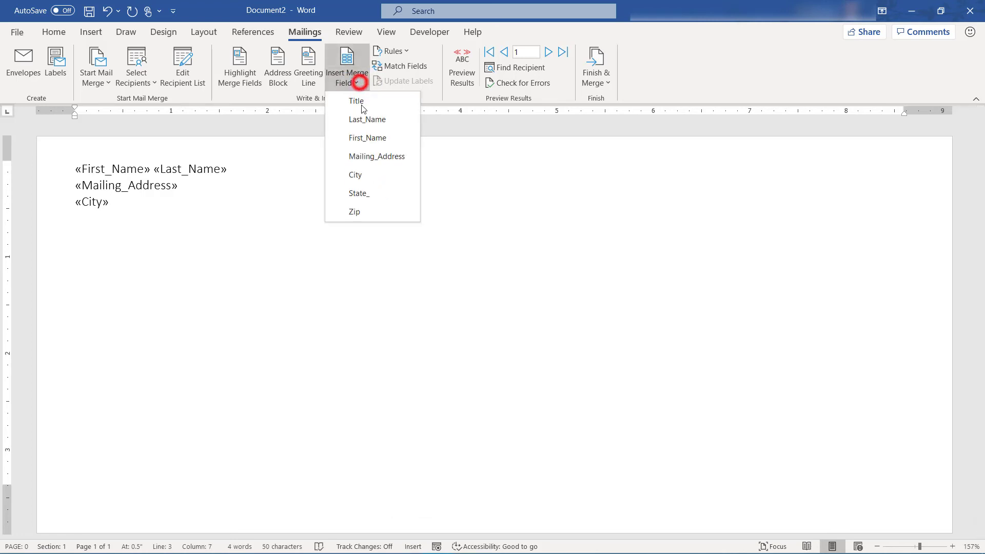
left_click(375, 193)
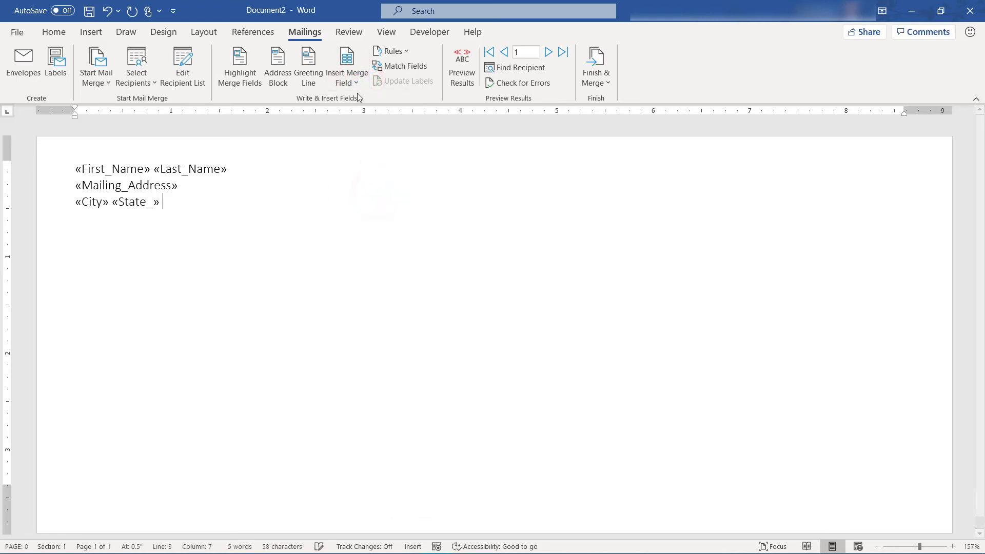
left_click(354, 82)
left_click(365, 211)
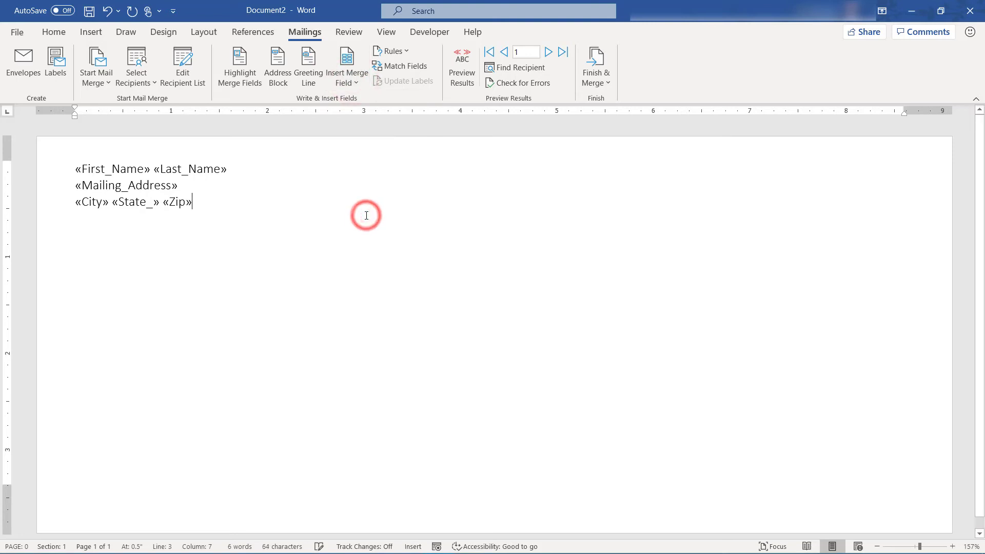
Preview the merge results at record 2 and insert the Title merge field, followed by a space, before the first name
left_click(463, 64)
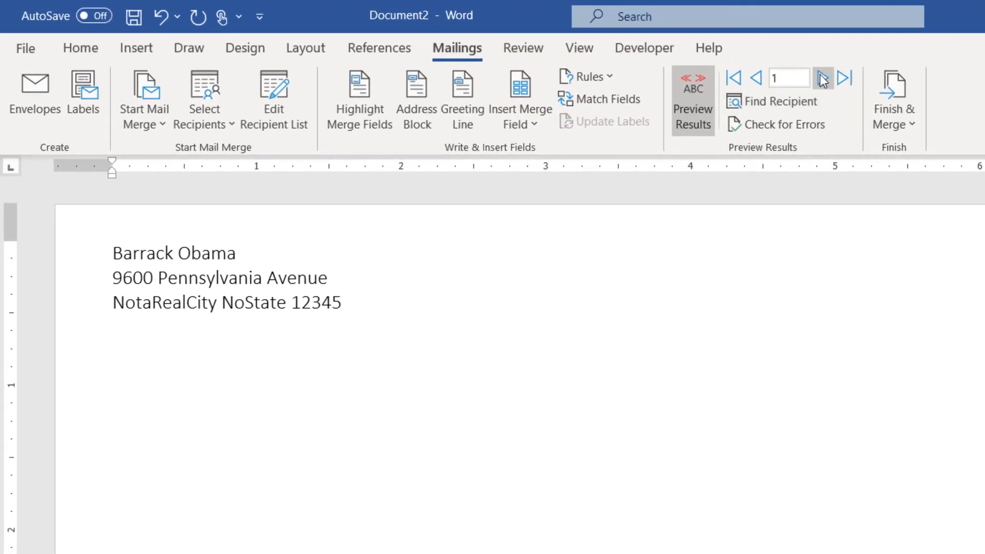
left_click(823, 78)
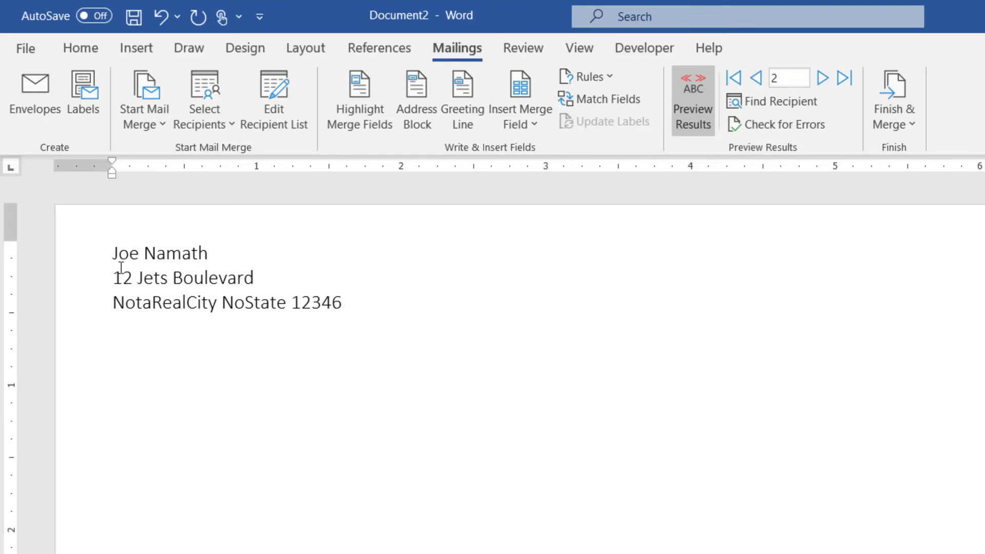
left_click(112, 253)
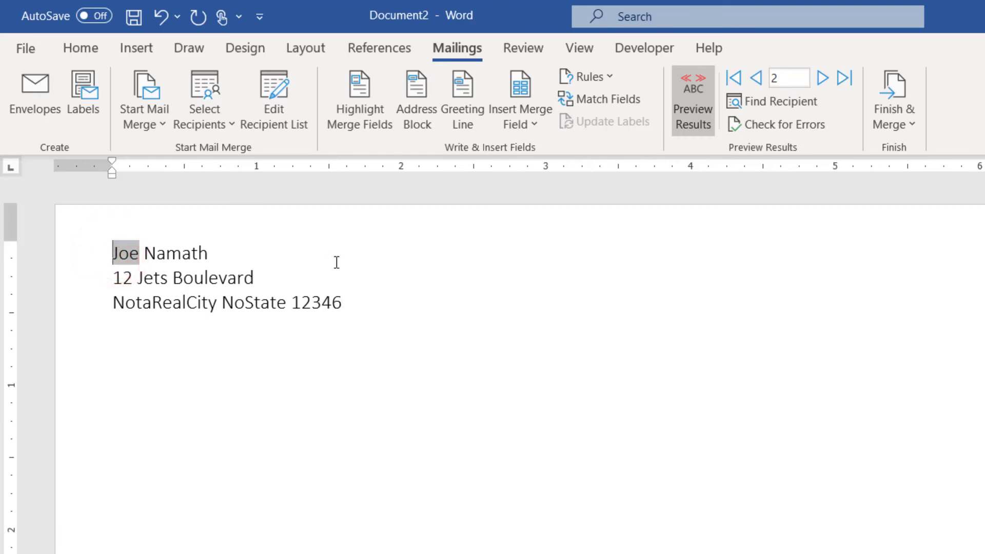
left_click(540, 124)
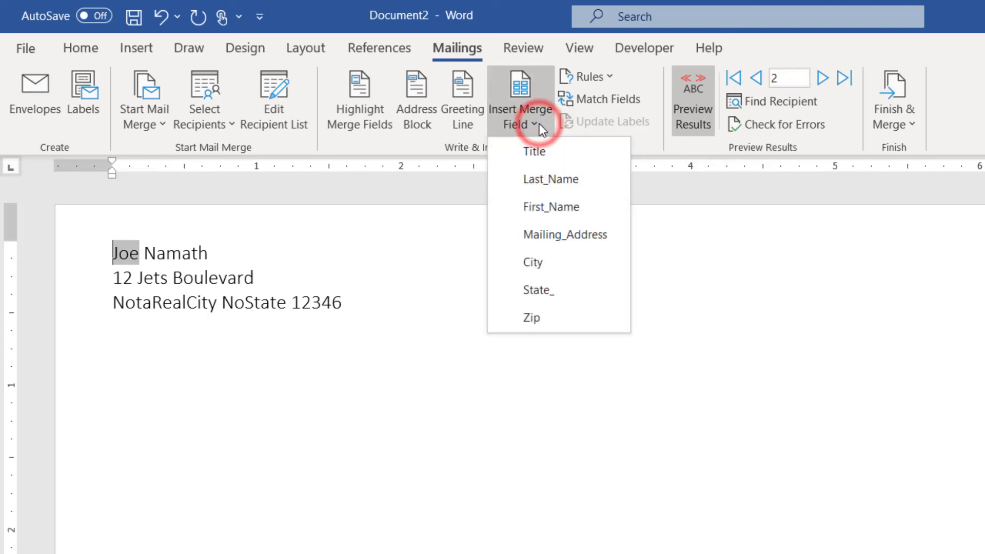
left_click(539, 150)
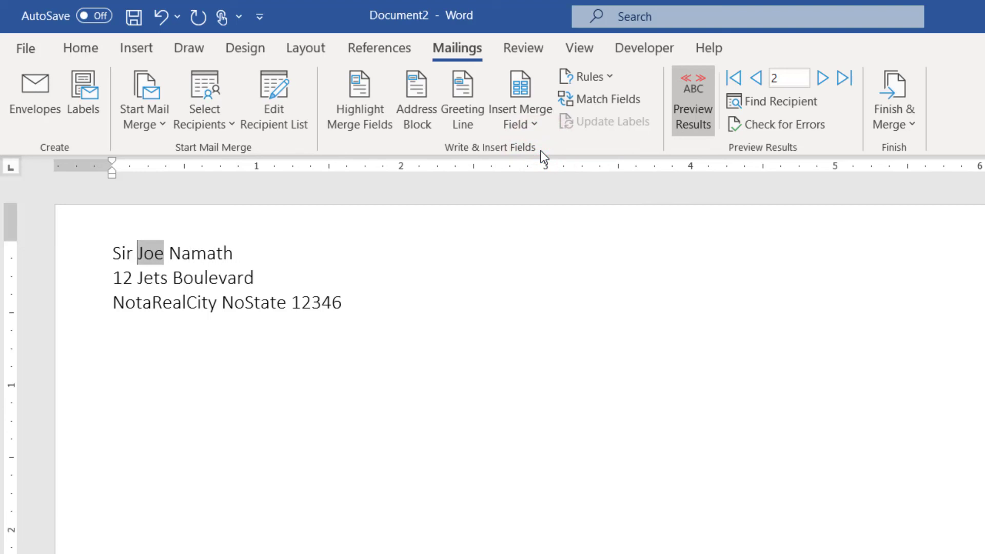
Check the title and address in the merge preview of records 3 to 5
left_click(820, 80)
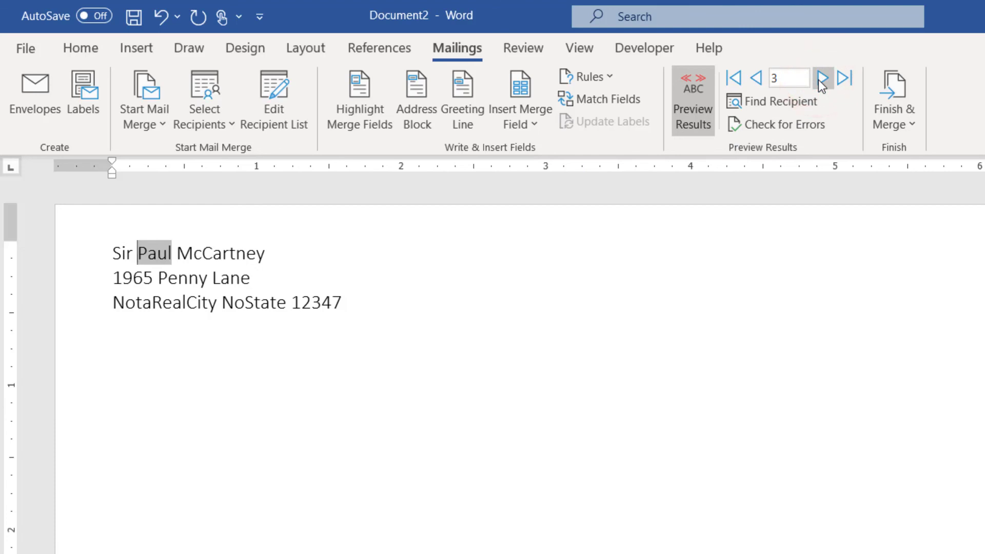
left_click(820, 80)
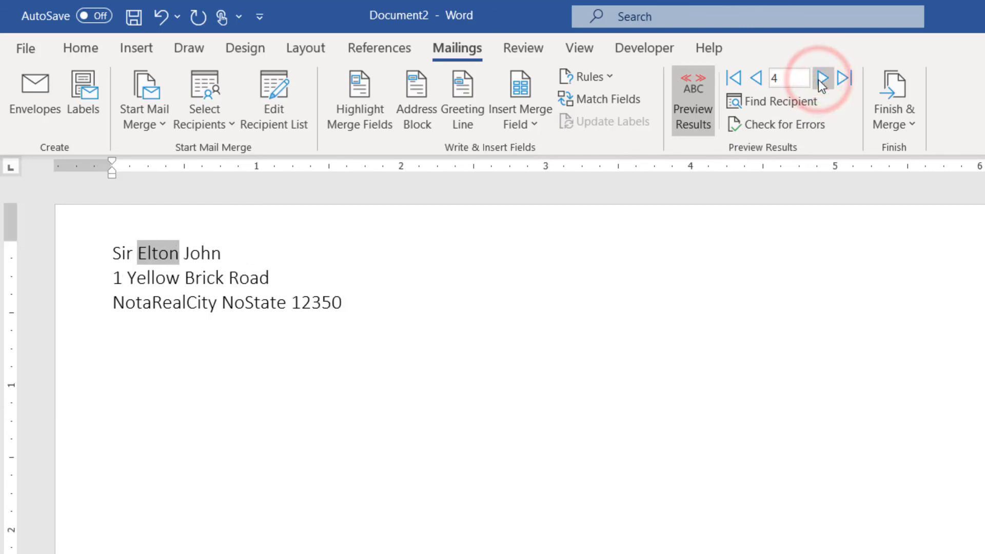
left_click(819, 79)
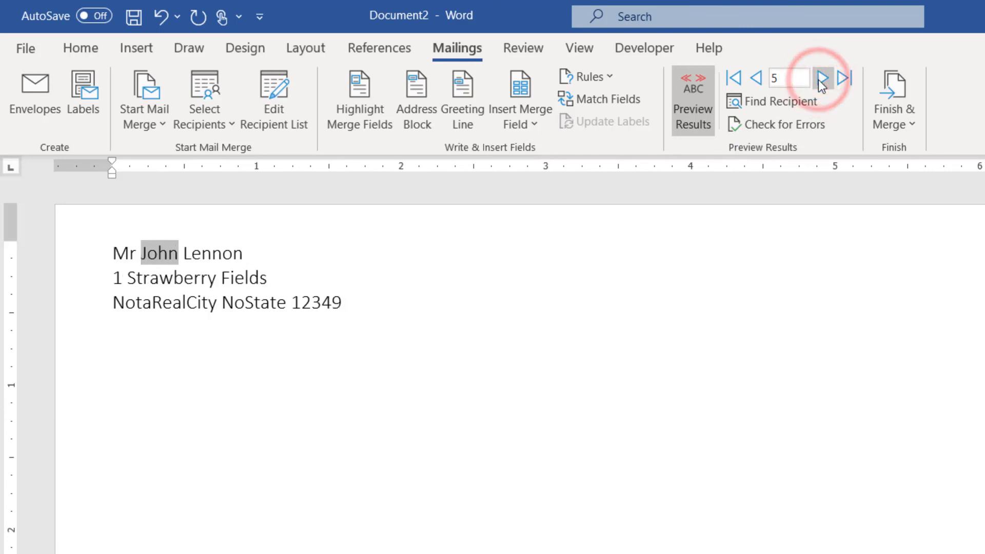
Start merging the envelopes to the printer and limit the print records to the current record
left_click(877, 105)
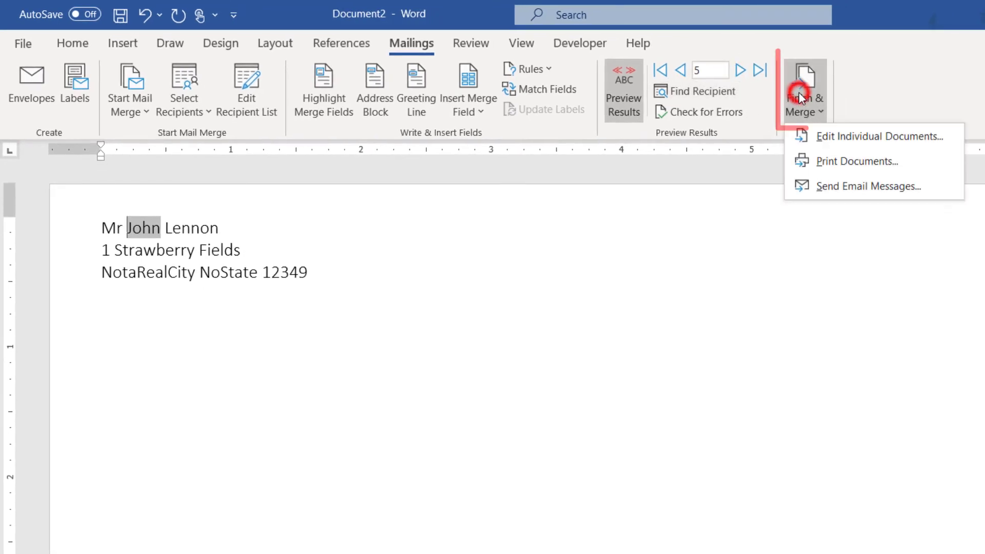
left_click(857, 161)
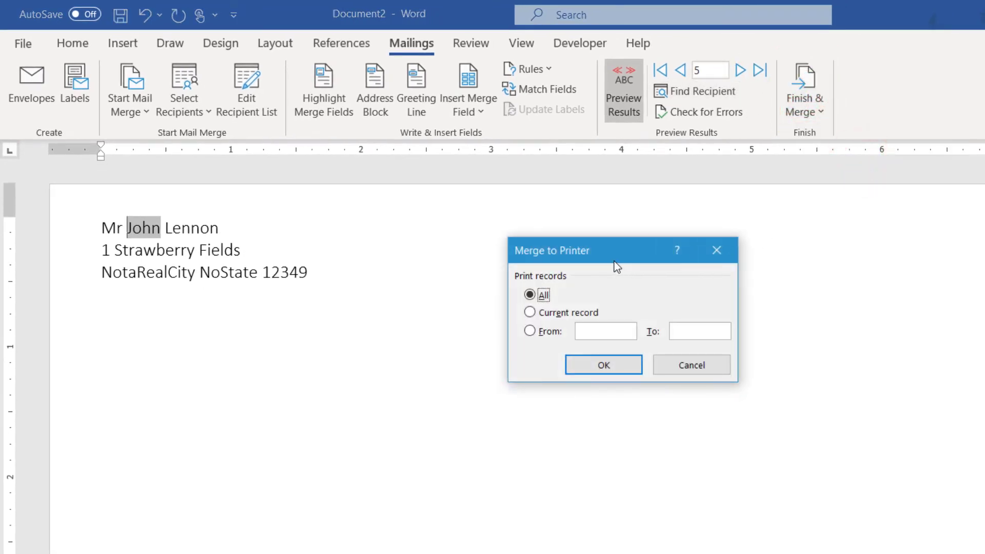
left_click(530, 313)
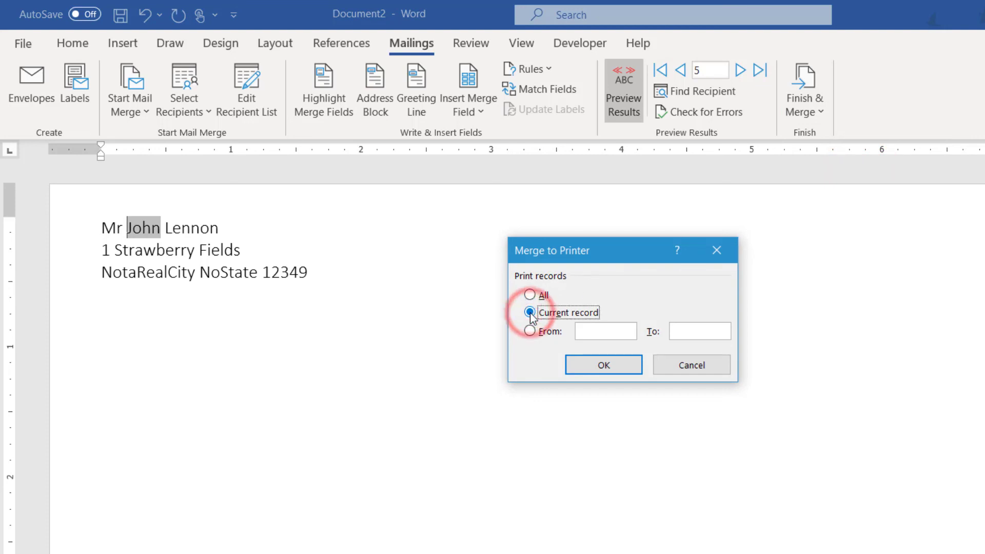